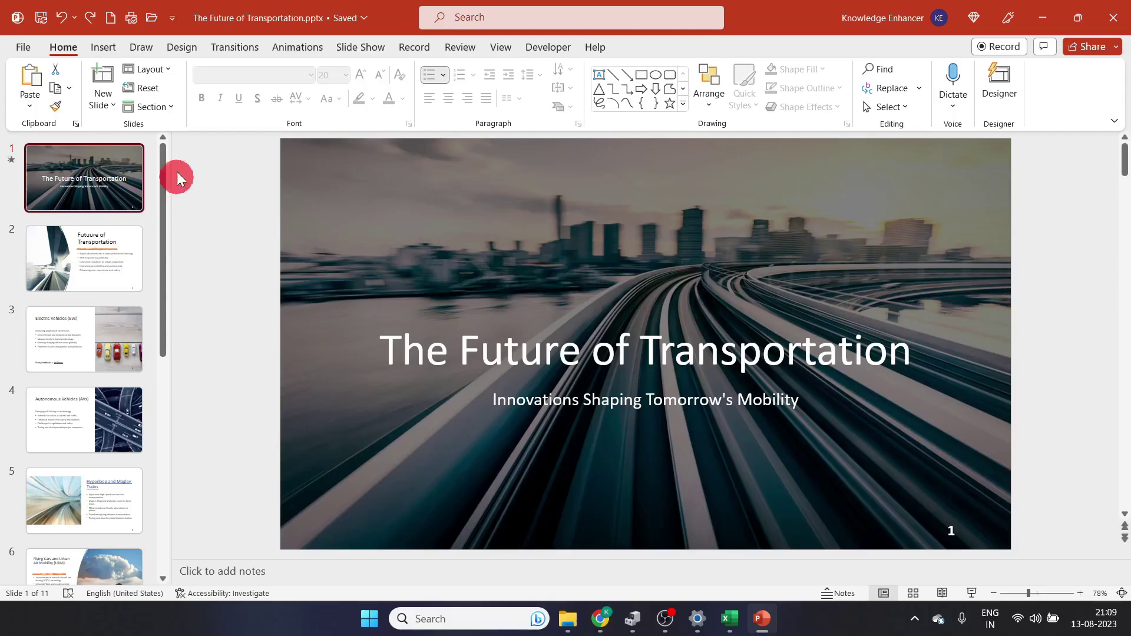
Switch the ribbon to the Review tab to reach spelling and language tools.
{"action": "left_click", "coordinate": [454, 48]}
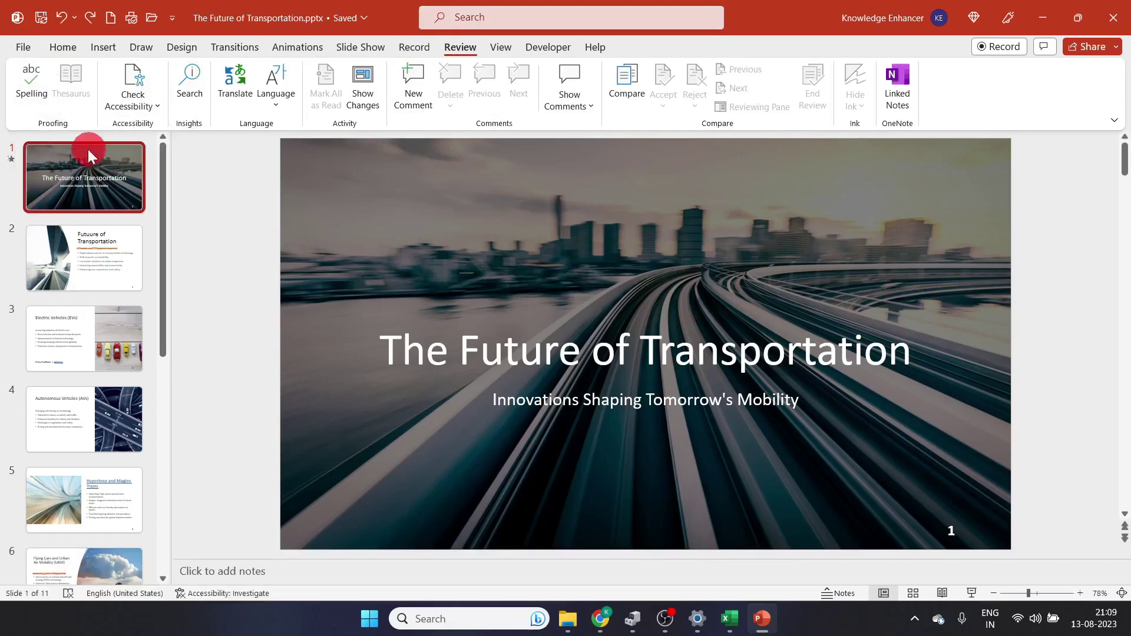
Run the spelling check and change every 'Futuure' to 'Future' in the slide 2 title.
{"action": "left_click", "coordinate": [30, 79]}
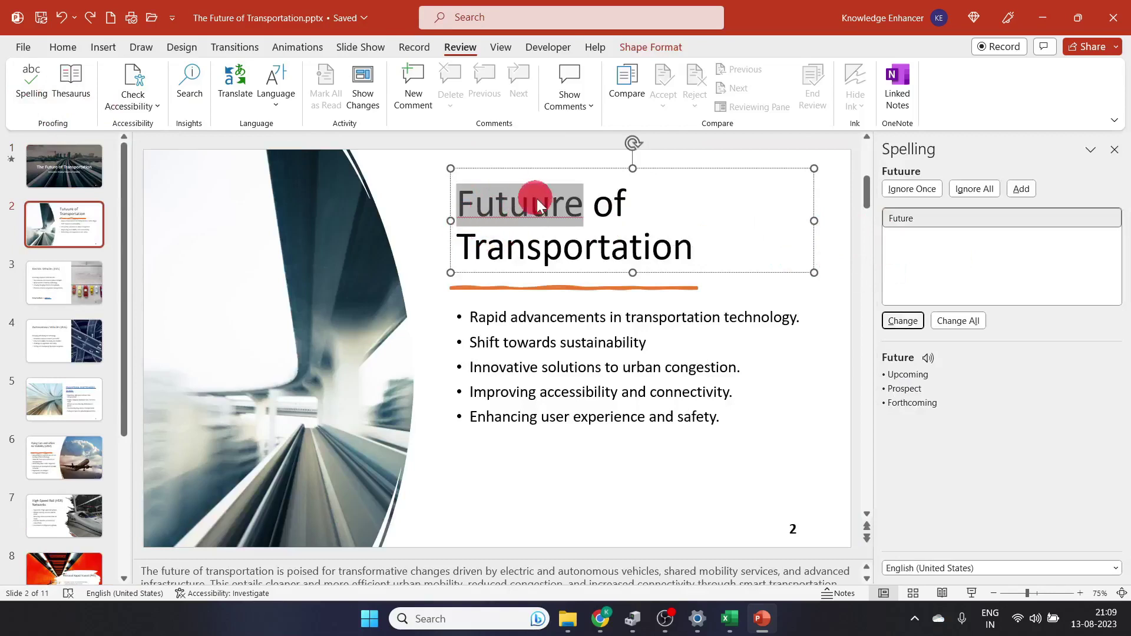
{"action": "left_click", "coordinate": [915, 219]}
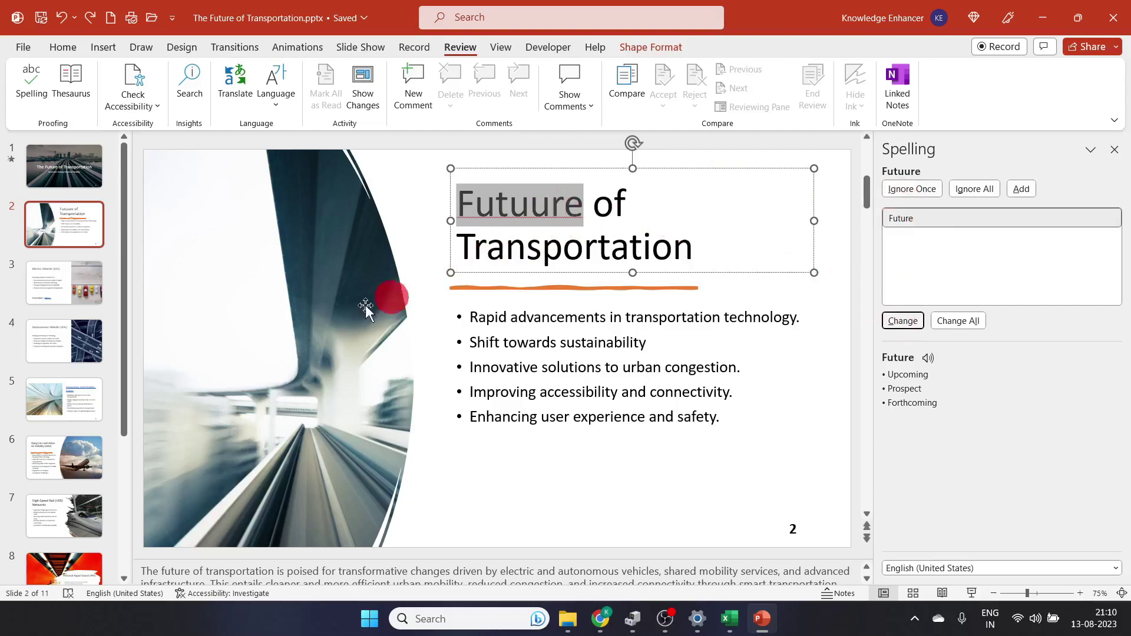
{"action": "left_click", "coordinate": [967, 321]}
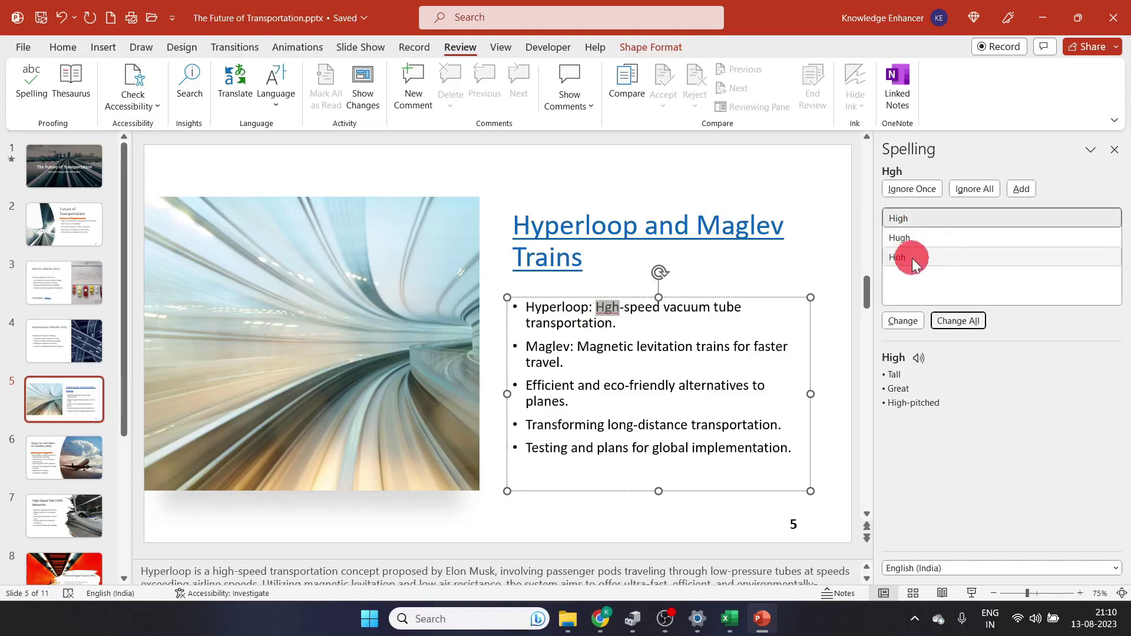
Change all 'Hgh' to 'High' on slide 5 and all 'Advacements' to 'Advancements' on slide 6.
{"action": "left_click", "coordinate": [918, 221]}
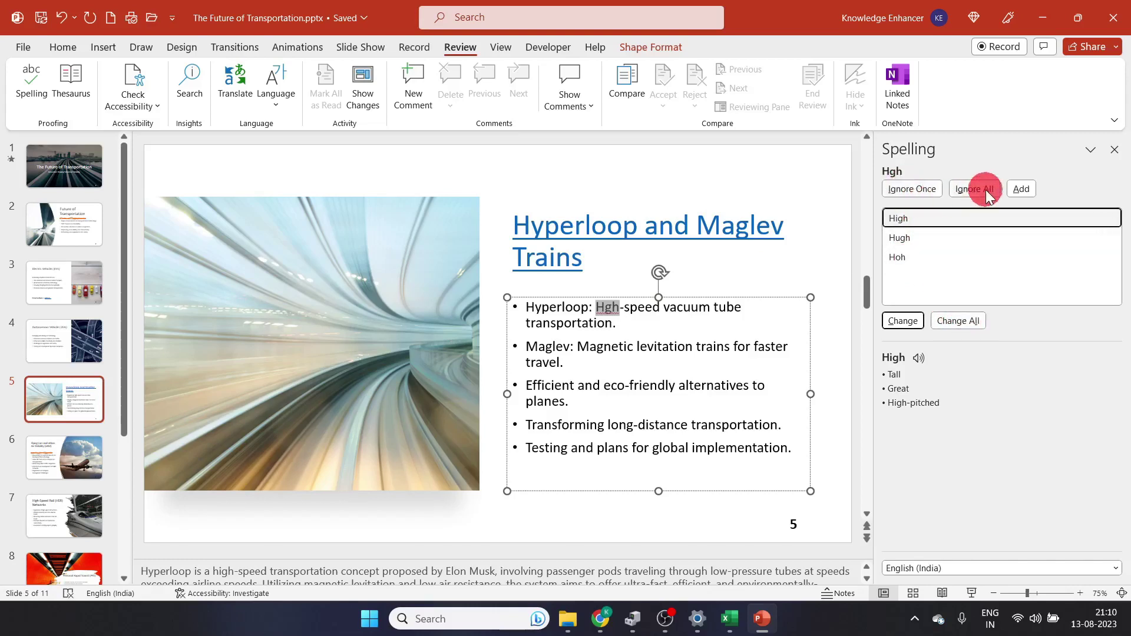
{"action": "left_click", "coordinate": [963, 320]}
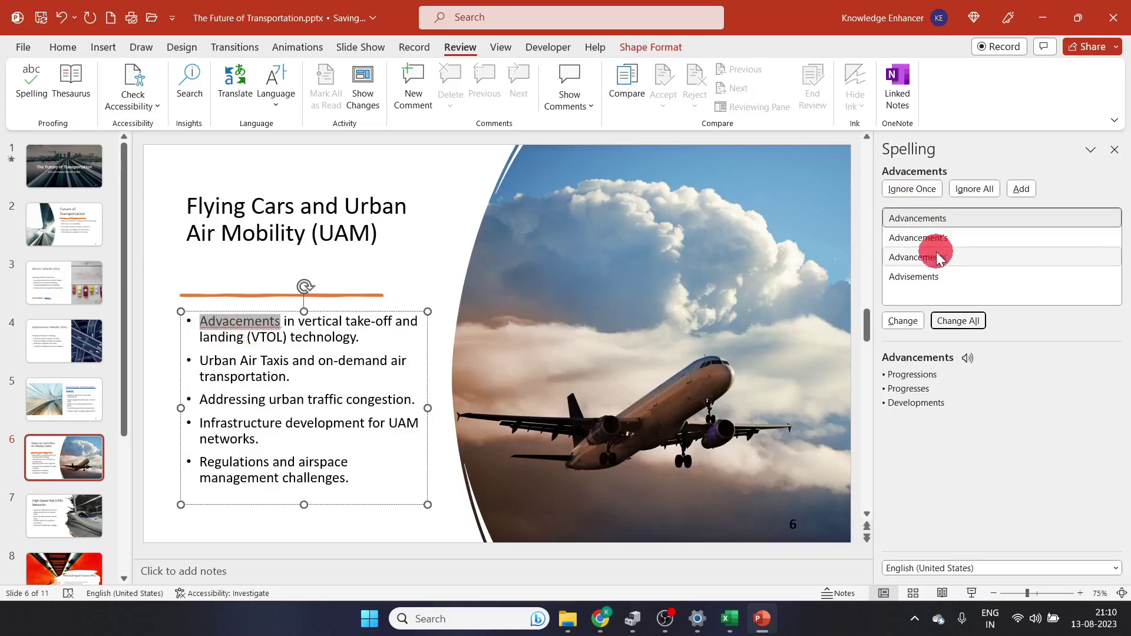
{"action": "left_click", "coordinate": [929, 218]}
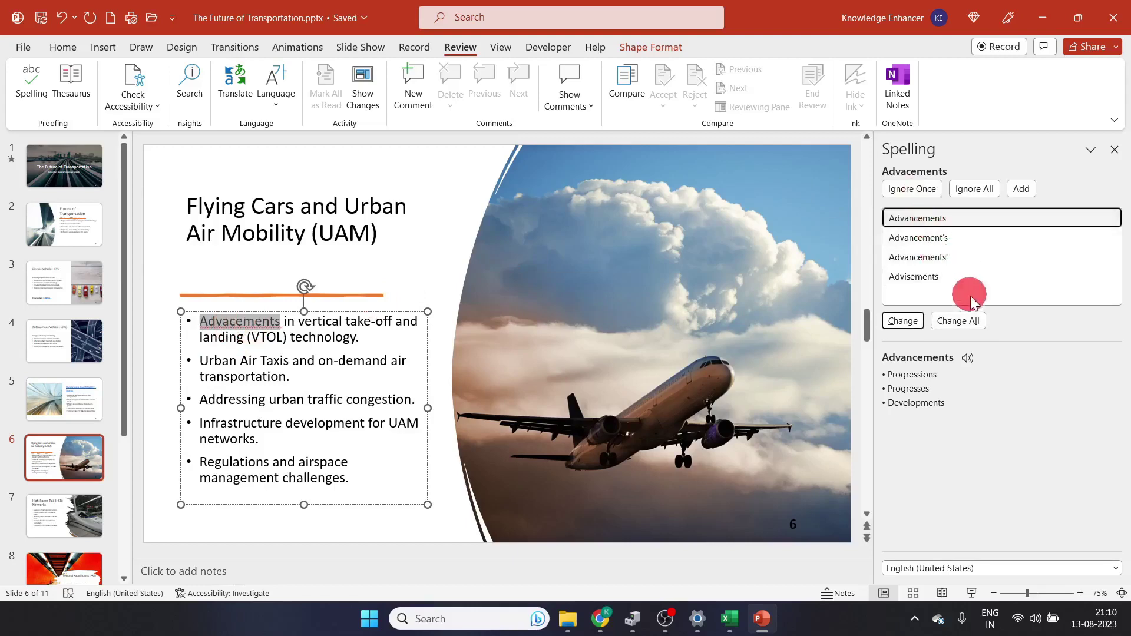
{"action": "left_click", "coordinate": [970, 320]}
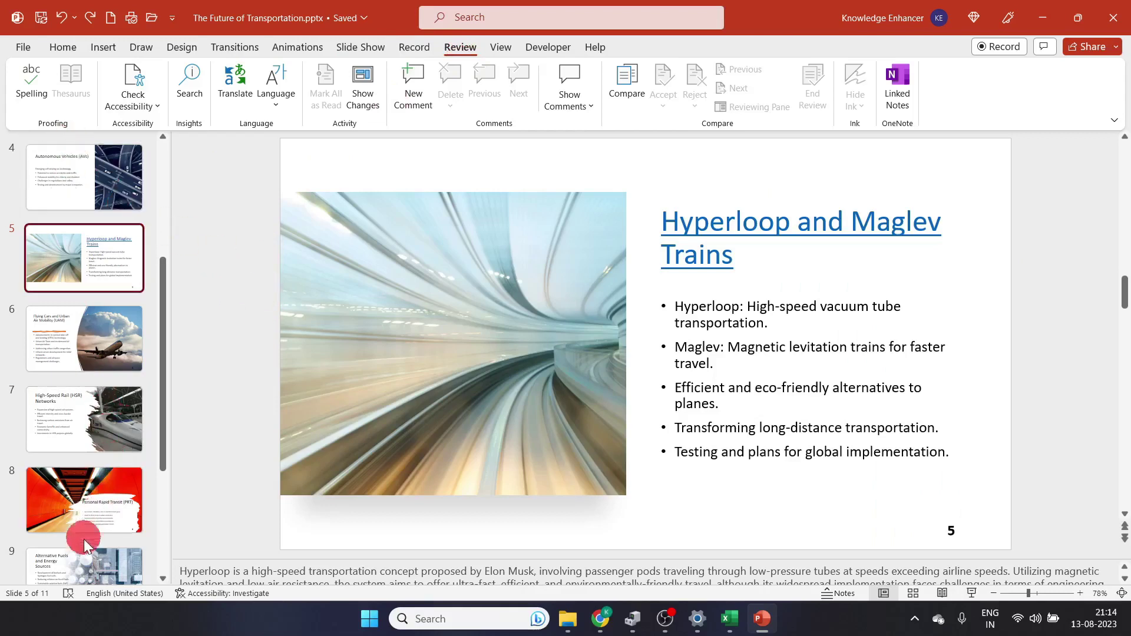
{"action": "mouse_move", "coordinate": [68, 593]}
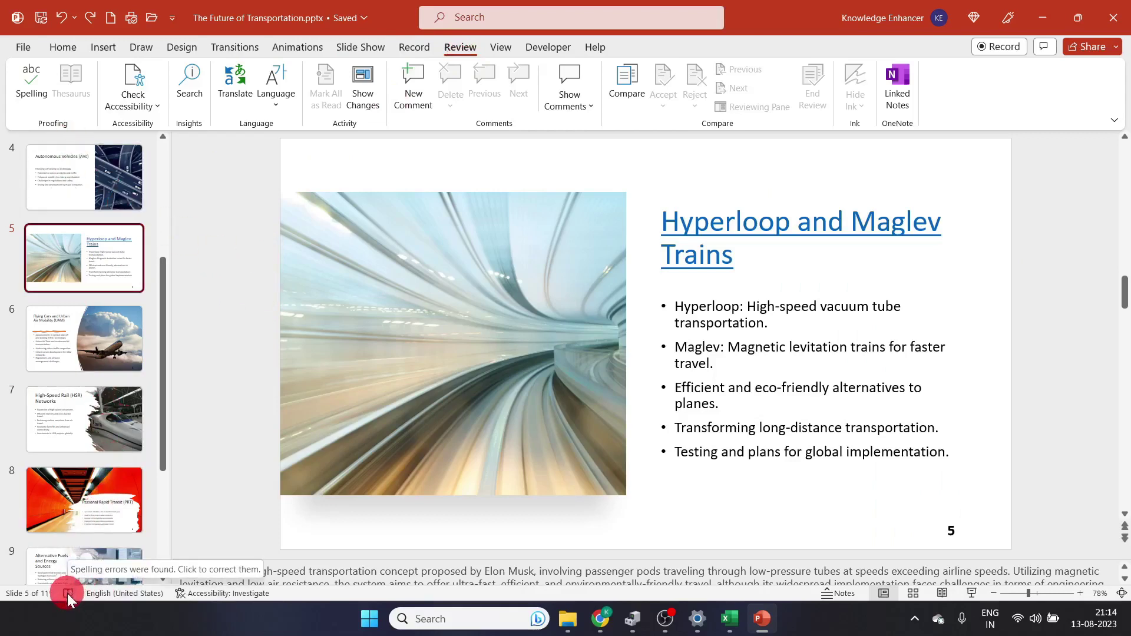
{"action": "left_click", "coordinate": [67, 593]}
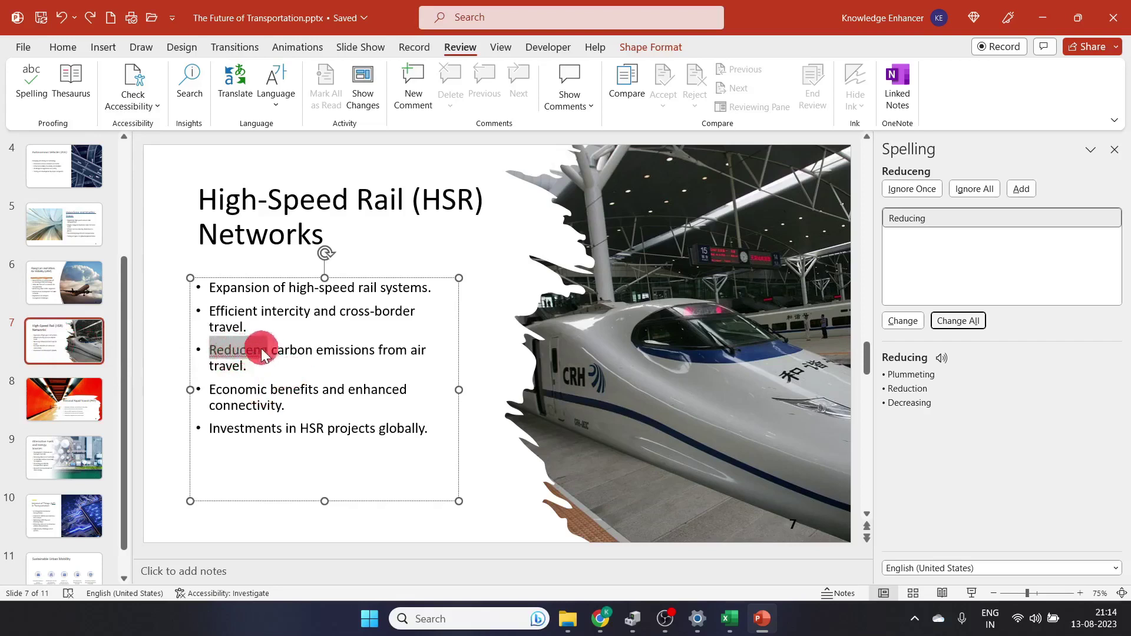
Change all 'Reduceng' to 'Reducing' on slide 7 and dismiss the spell check complete message.
{"action": "left_click", "coordinate": [934, 218]}
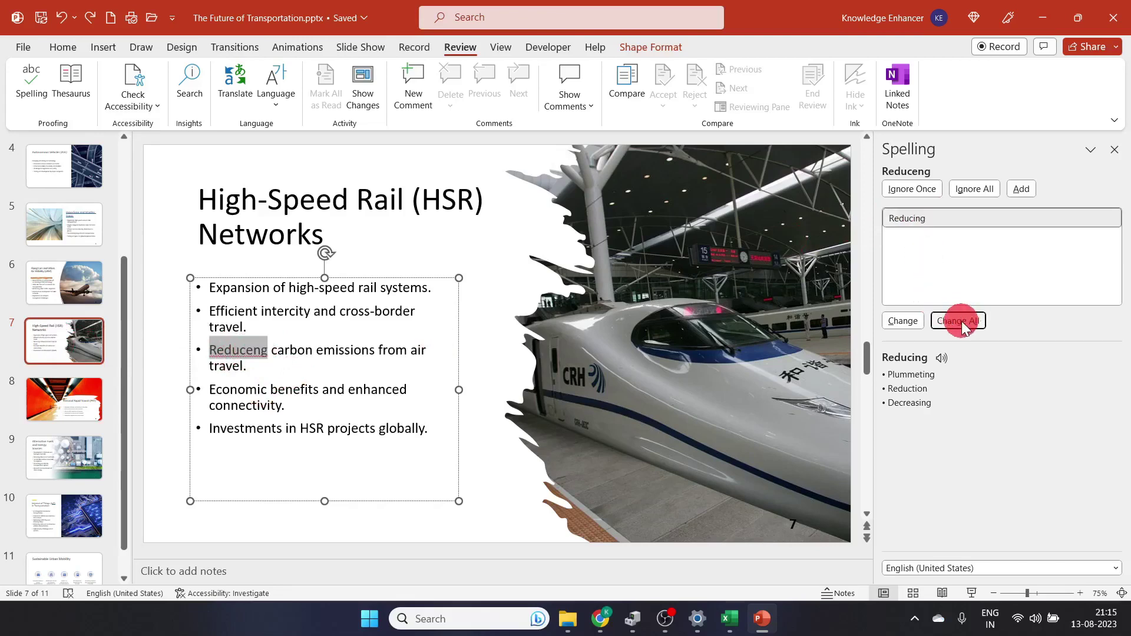
{"action": "left_click", "coordinate": [960, 320]}
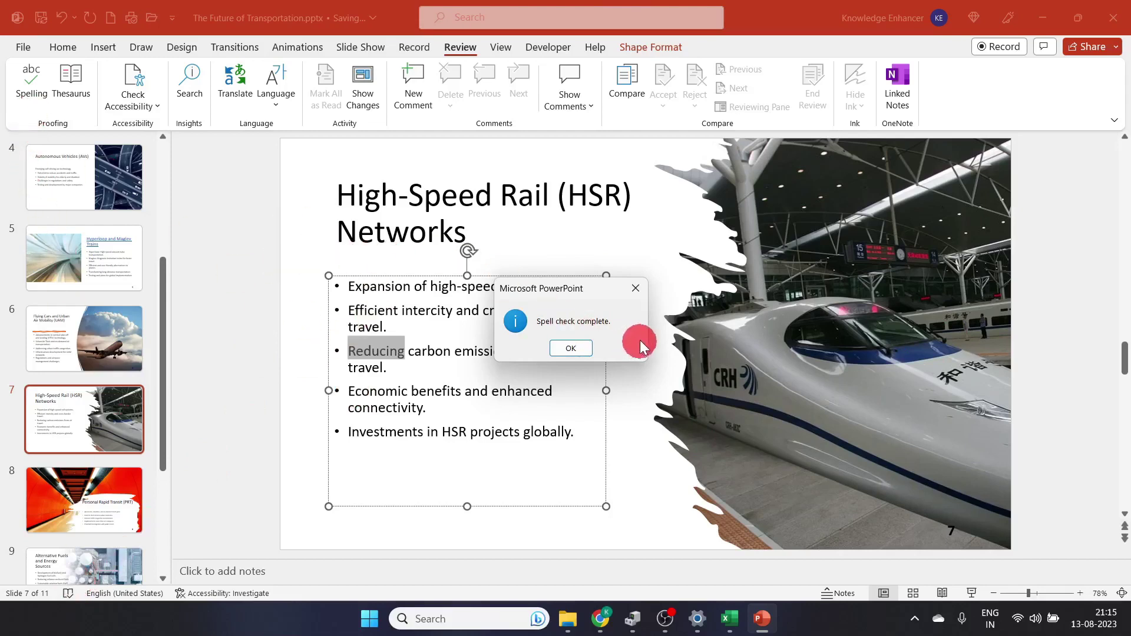
{"action": "left_click", "coordinate": [637, 291]}
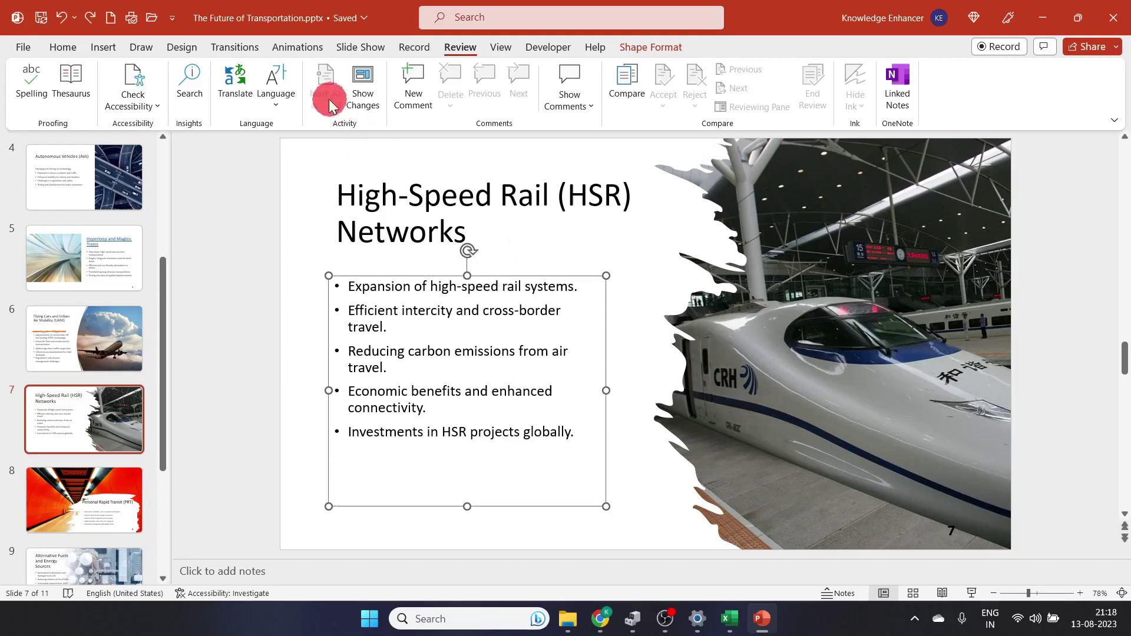
Translate the selected HSR bullets to French and insert the translation in place.
{"action": "left_click", "coordinate": [236, 83]}
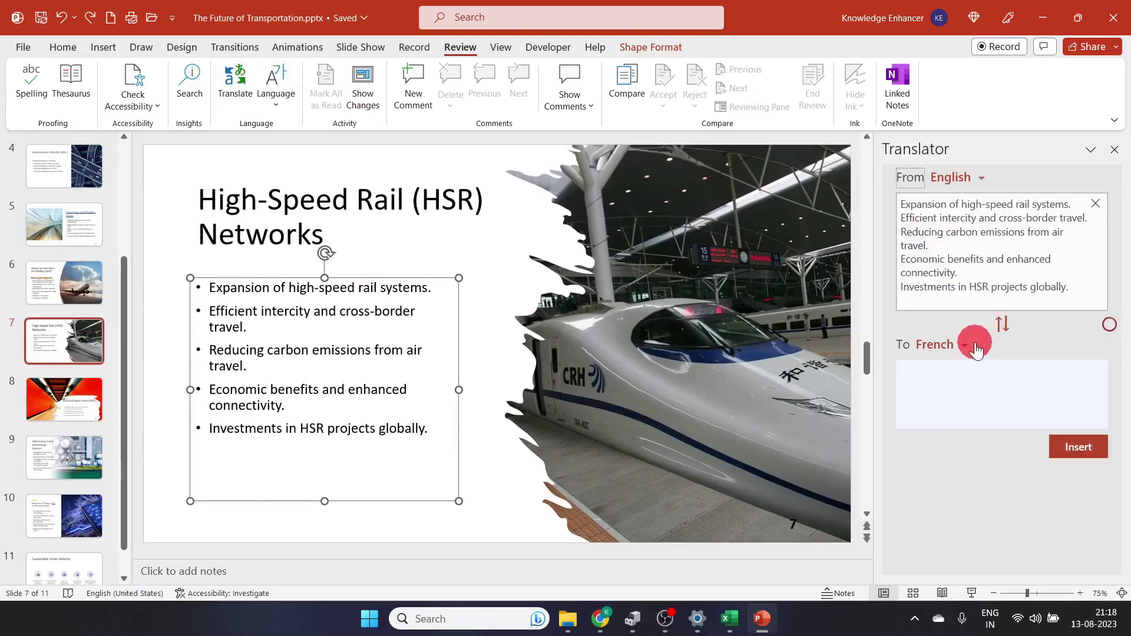
{"action": "left_click", "coordinate": [959, 348]}
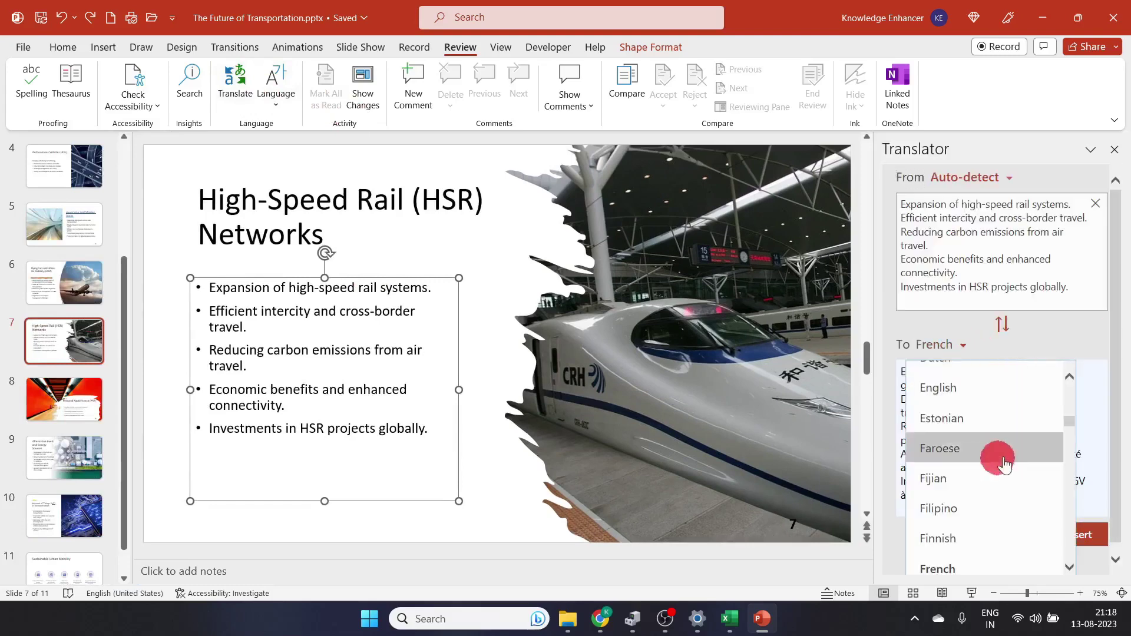
{"action": "left_click", "coordinate": [973, 567]}
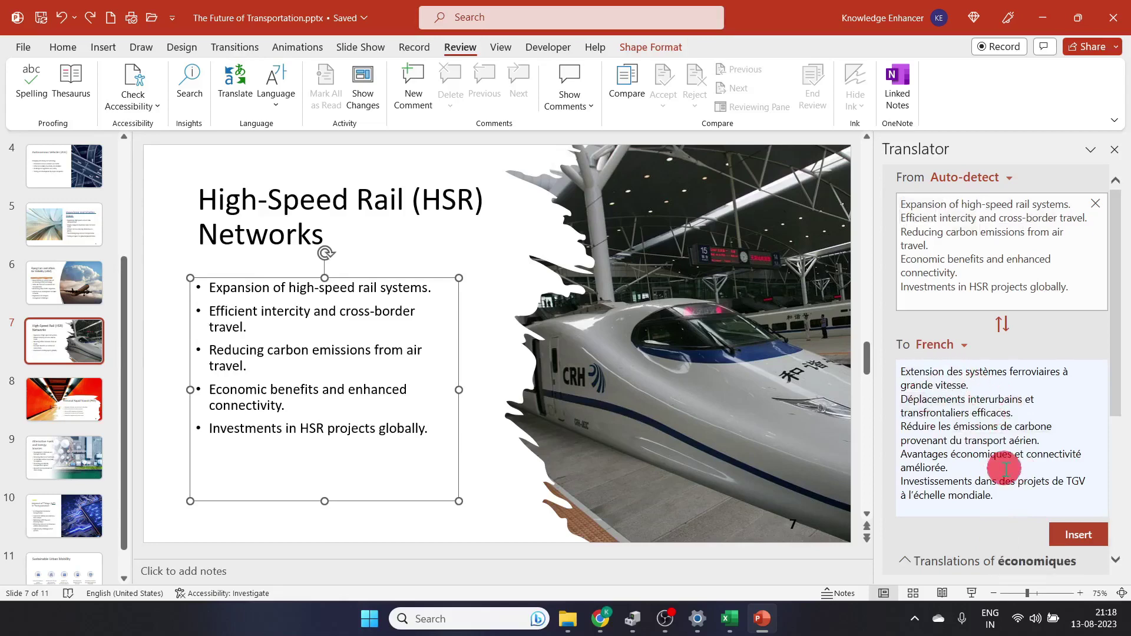
{"action": "left_click", "coordinate": [1081, 539]}
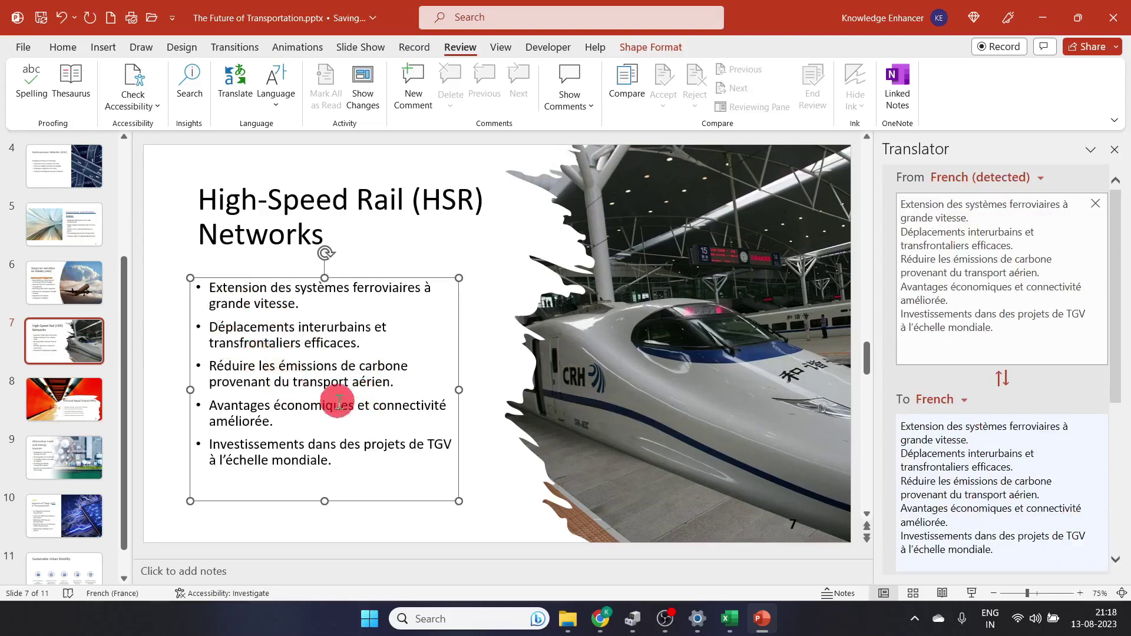
Add an extra 'e' so the second bullet's first word reads 'Déeplacements'.
{"action": "left_click", "coordinate": [226, 328]}
{"action": "type", "text": "e"}
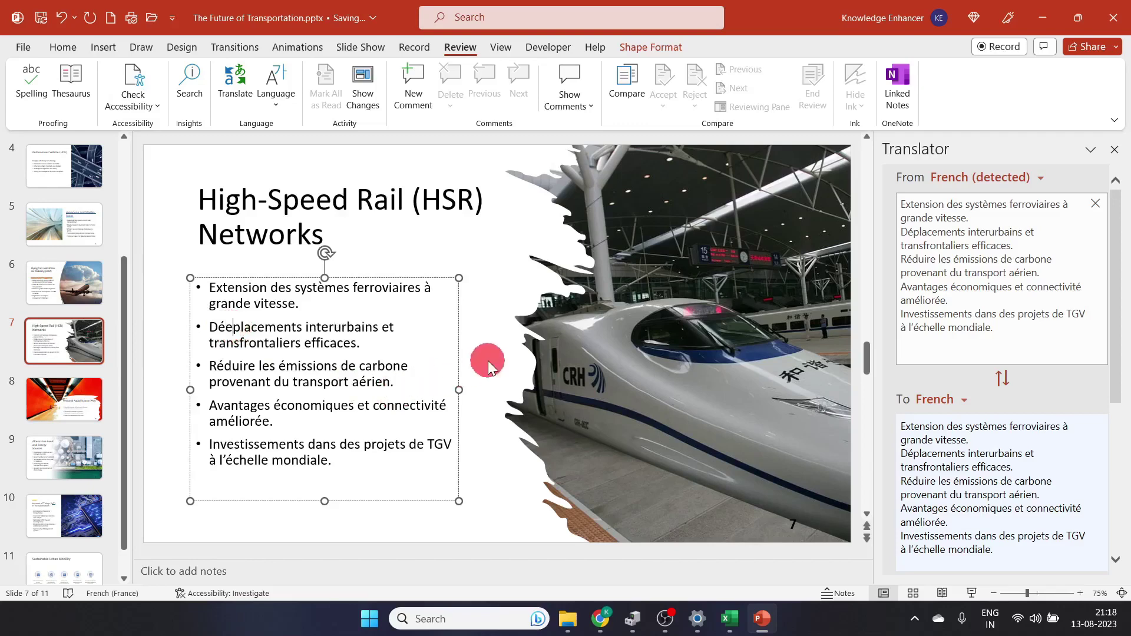
{"action": "left_click", "coordinate": [486, 358]}
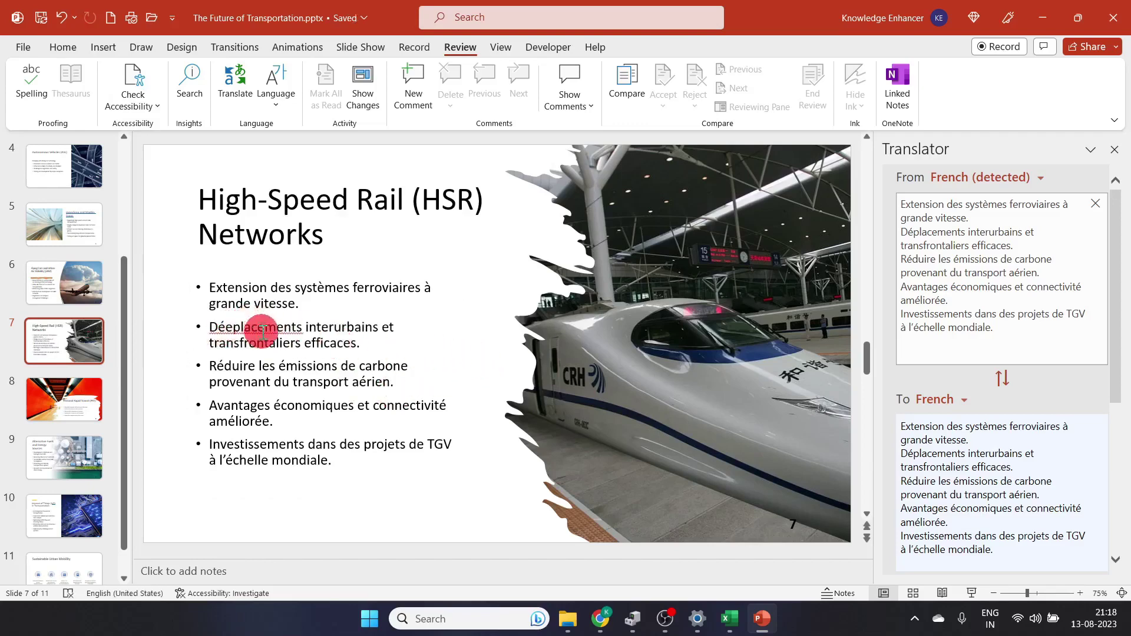
{"action": "left_click", "coordinate": [334, 328]}
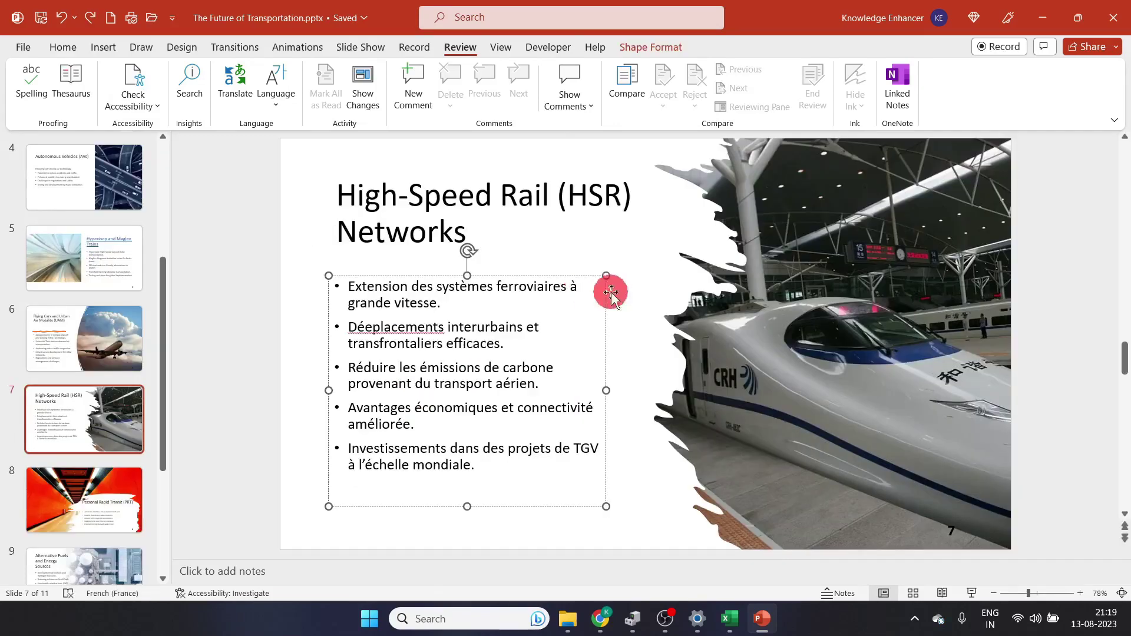
Spell-check the French bullets, changing all 'Déeplacements' back to 'Déplacements'.
{"action": "left_click", "coordinate": [30, 83]}
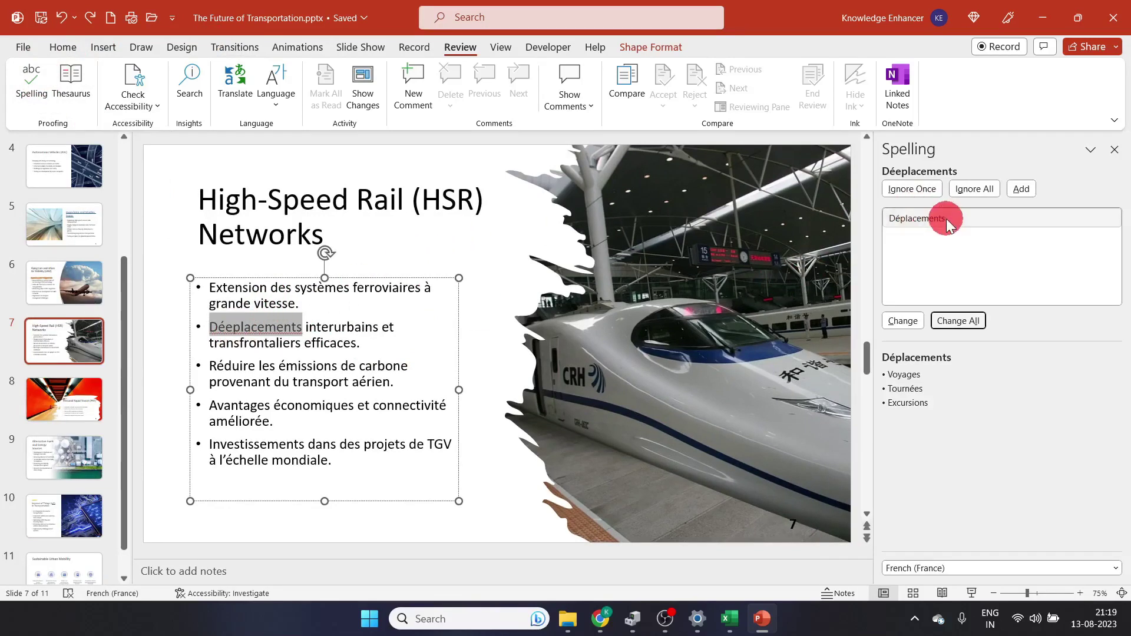
{"action": "left_click", "coordinate": [959, 321]}
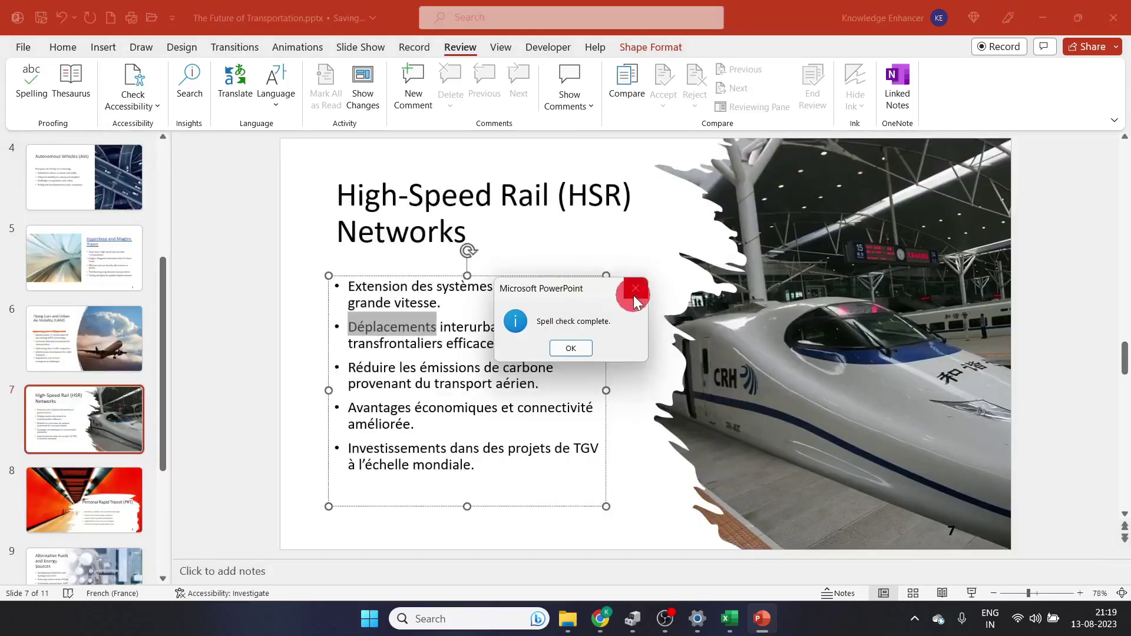
{"action": "left_click", "coordinate": [635, 295]}
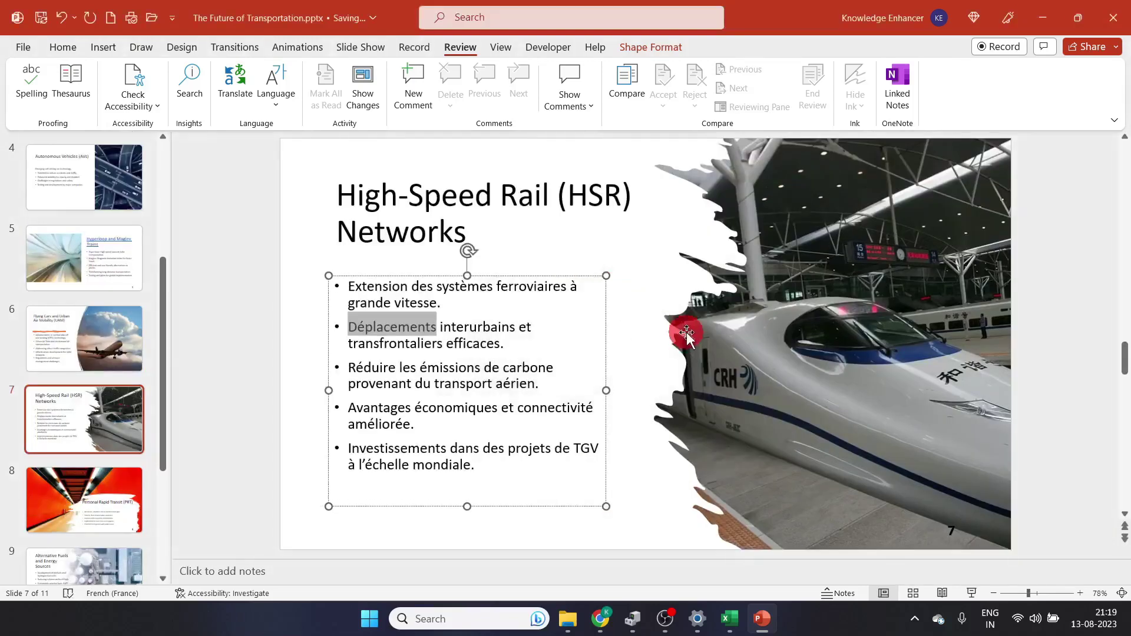
{"action": "left_click", "coordinate": [479, 323]}
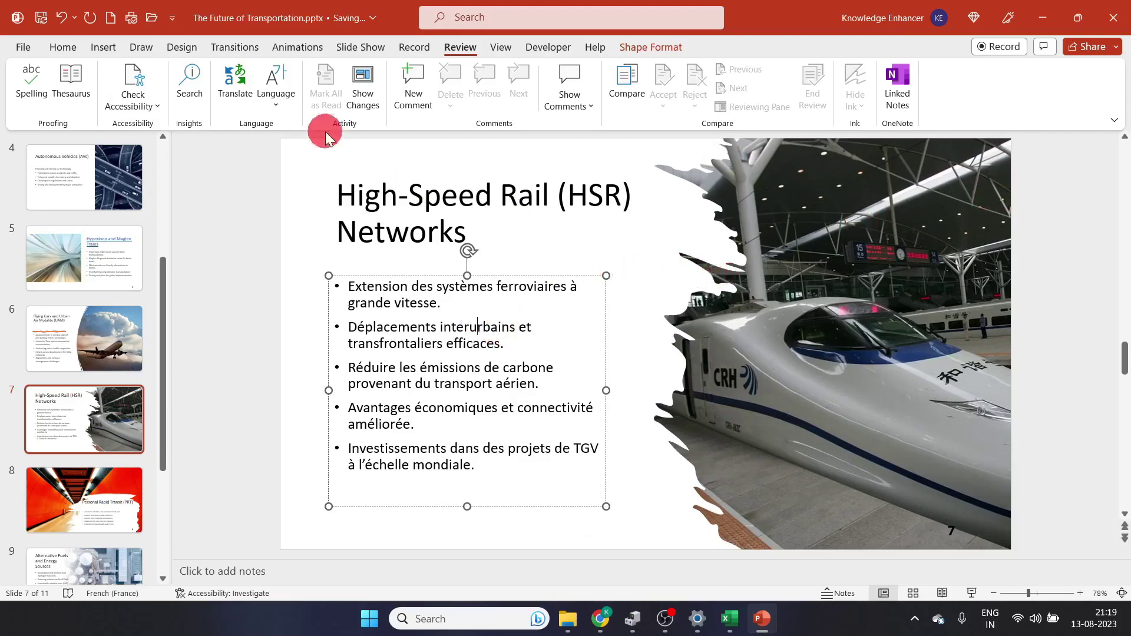
Set the French bullet text's proofing language to French (France), then select the slide title.
{"action": "left_click", "coordinate": [275, 106]}
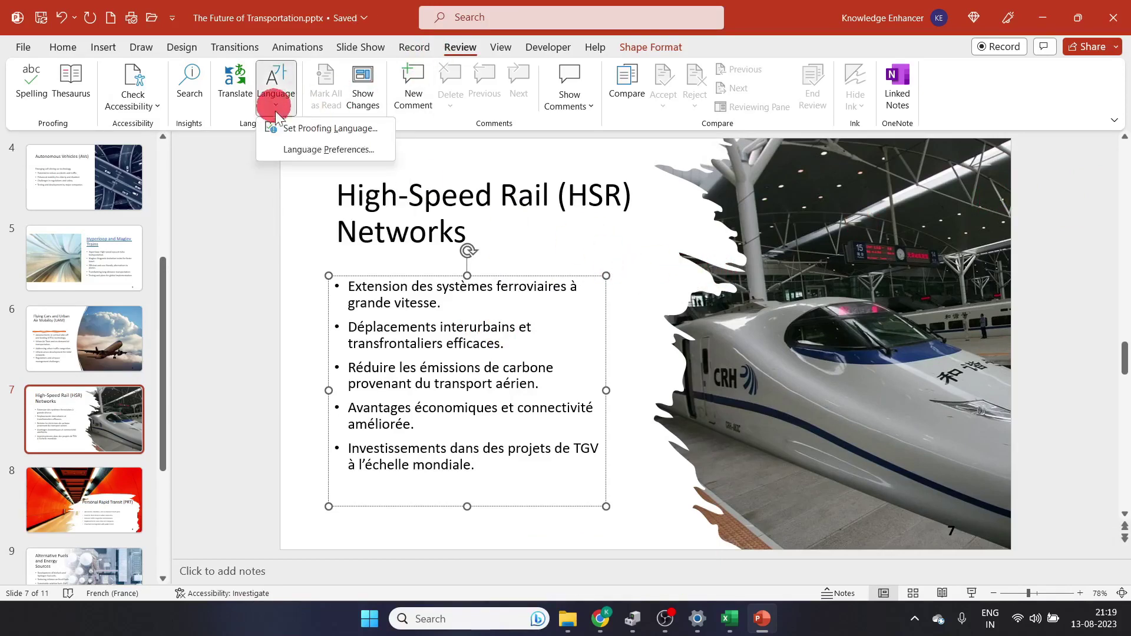
{"action": "left_click", "coordinate": [327, 130]}
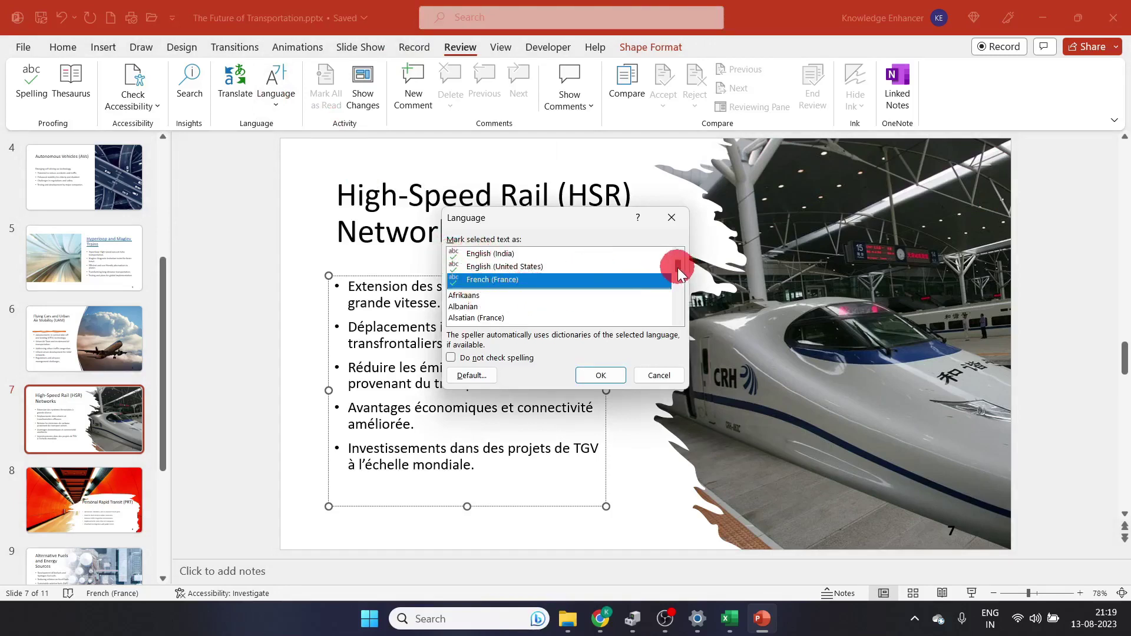
{"action": "left_click_drag", "start_coordinate": [678, 272], "coordinate": [677, 284]}
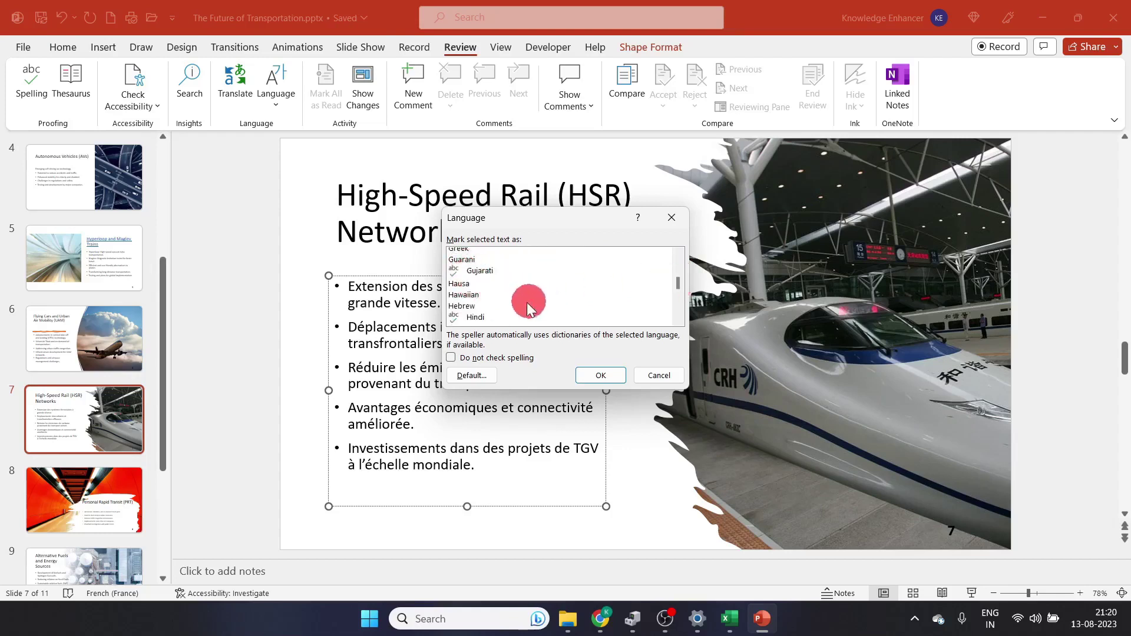
{"action": "left_click_drag", "start_coordinate": [677, 284], "coordinate": [673, 302]}
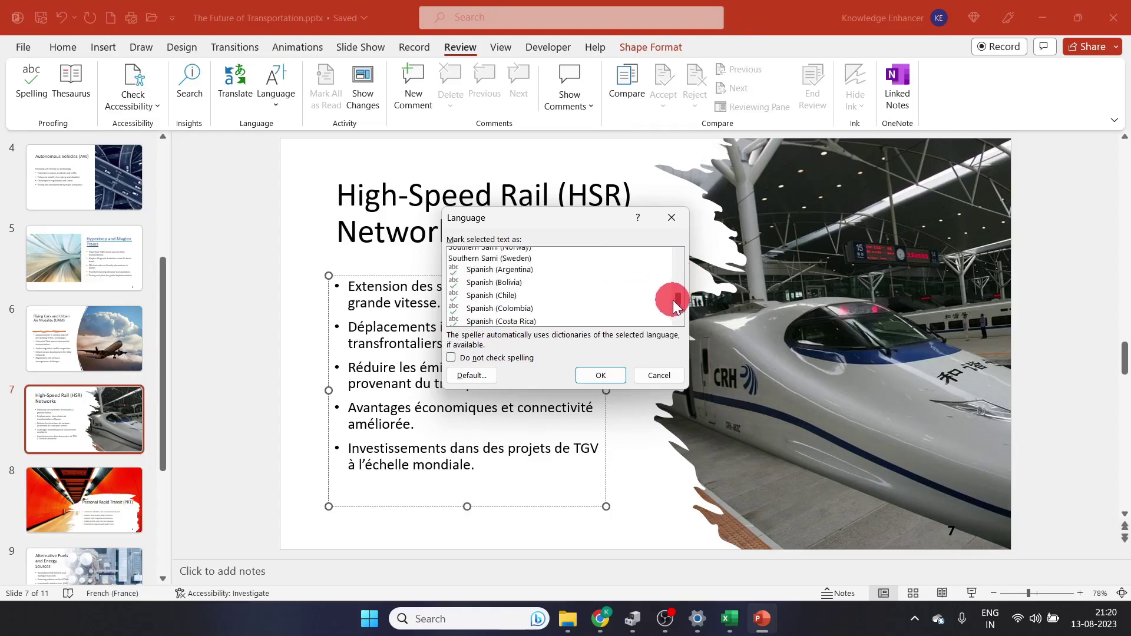
{"action": "left_click", "coordinate": [661, 379]}
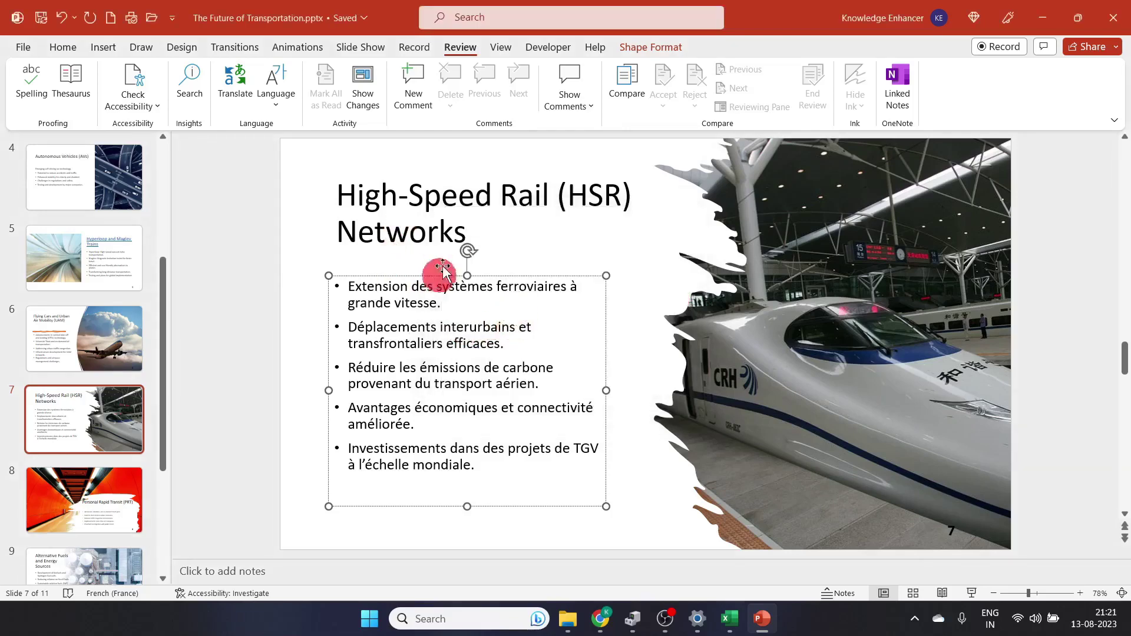
{"action": "left_click", "coordinate": [408, 230]}
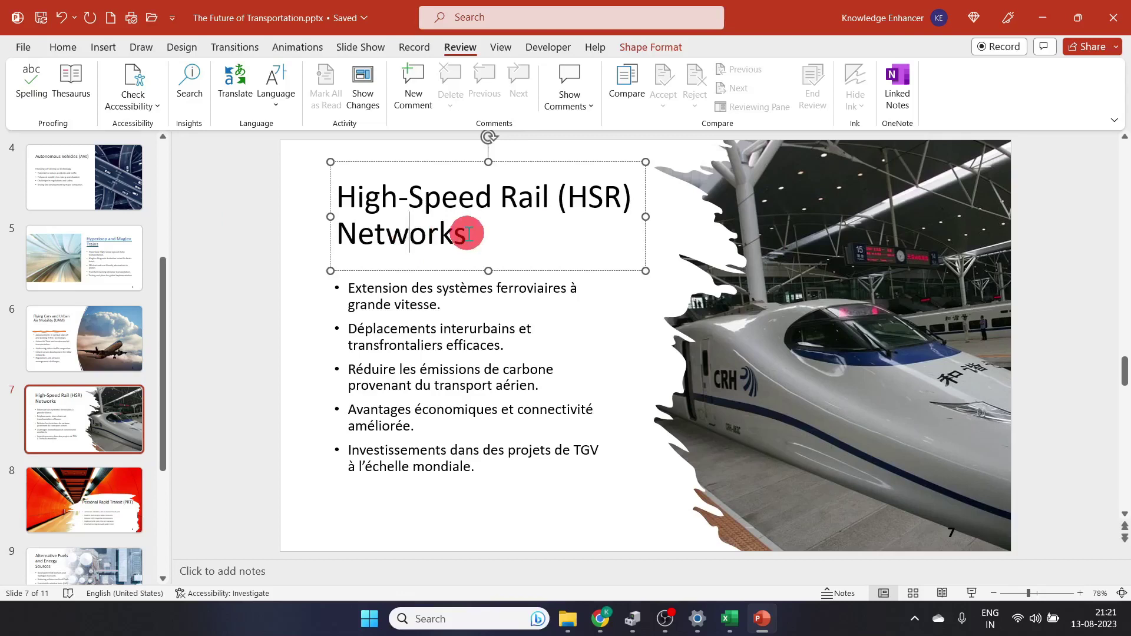